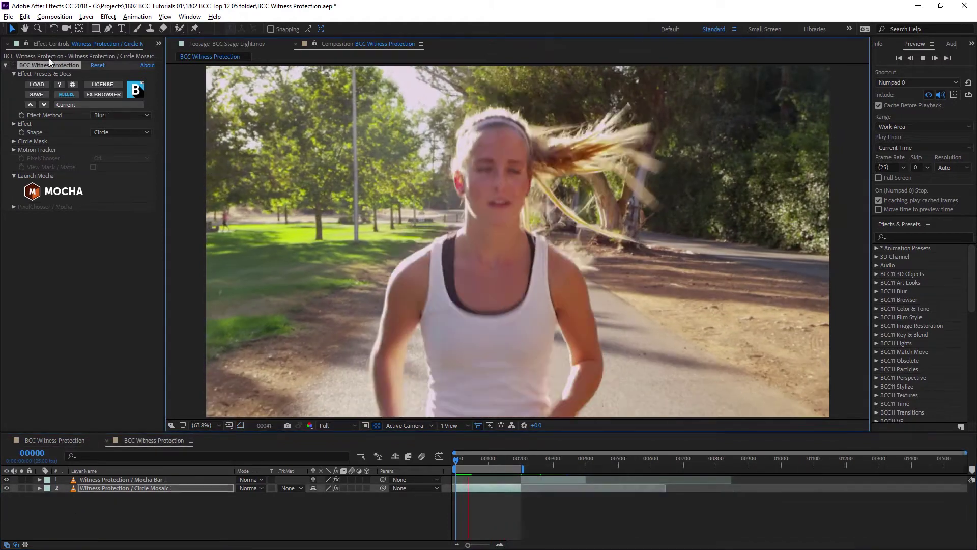
- Stop the preview, return to frame 0 and centre the circle mask on the runner's face
click(13, 65)
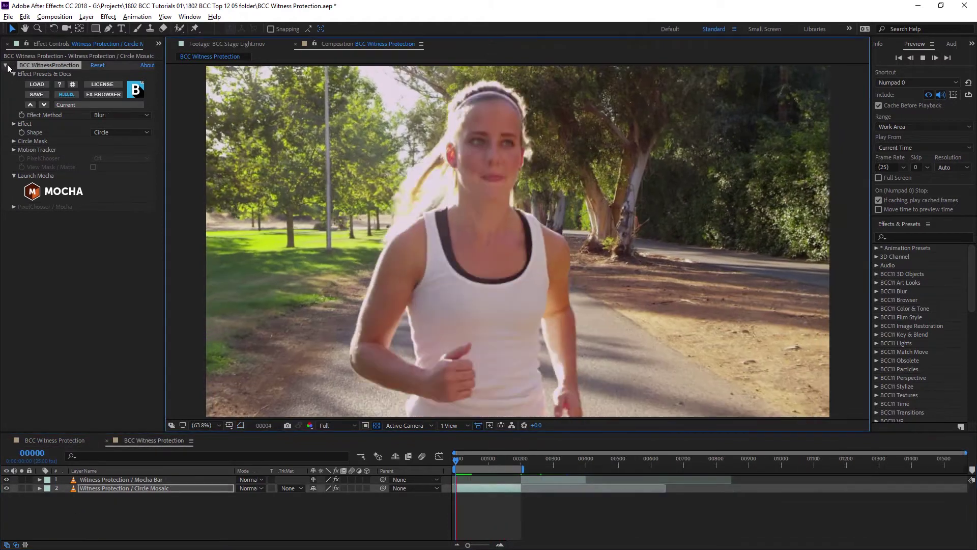
key(space)
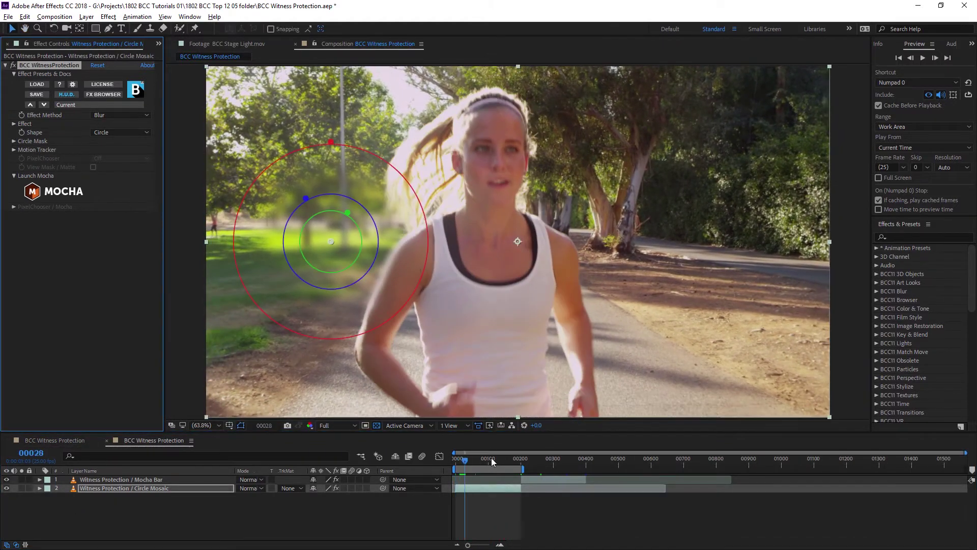
drag(467, 458, 411, 456)
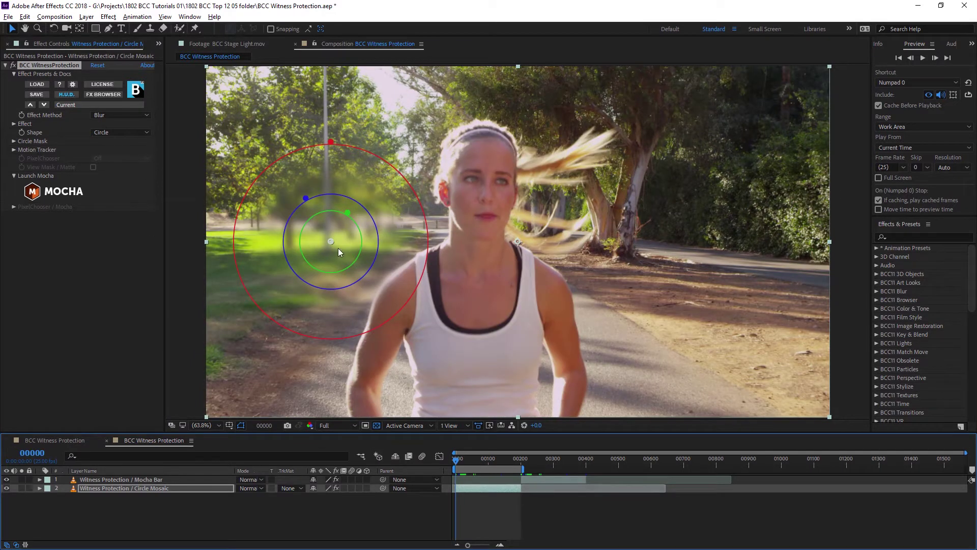
drag(332, 243, 488, 185)
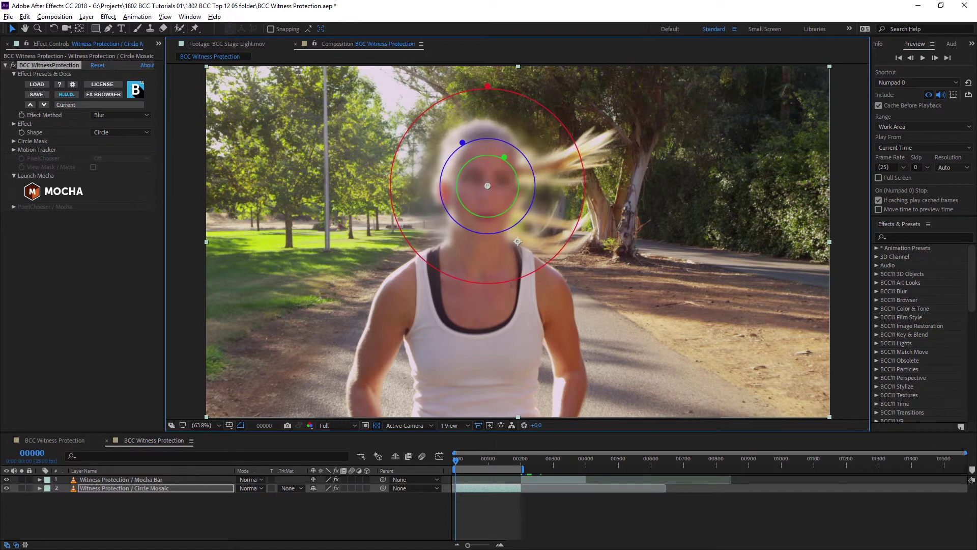
- Switch the effect method to Mosaic and set Amount/Brightness to 16, Contrast/Scramble to 14 and Seed to 280
click(114, 116)
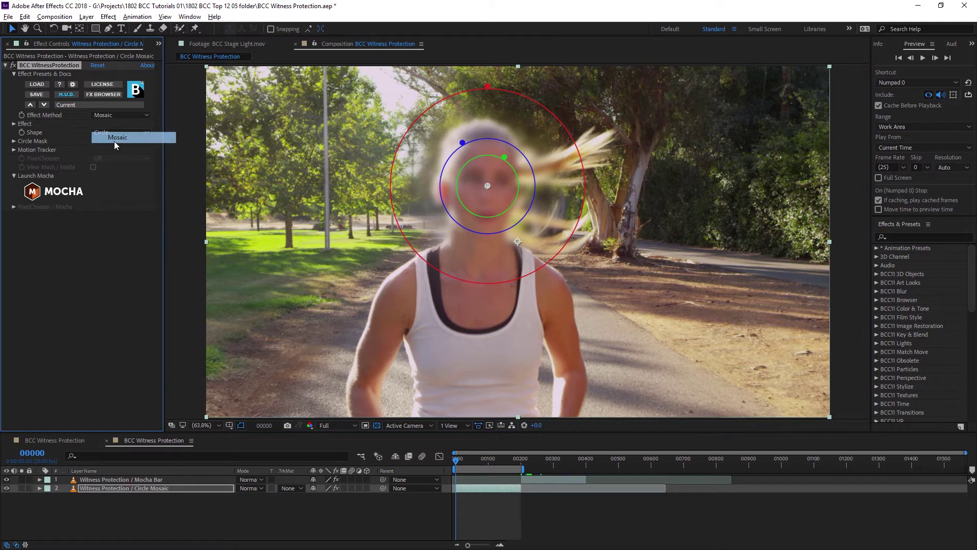
click(126, 136)
click(16, 124)
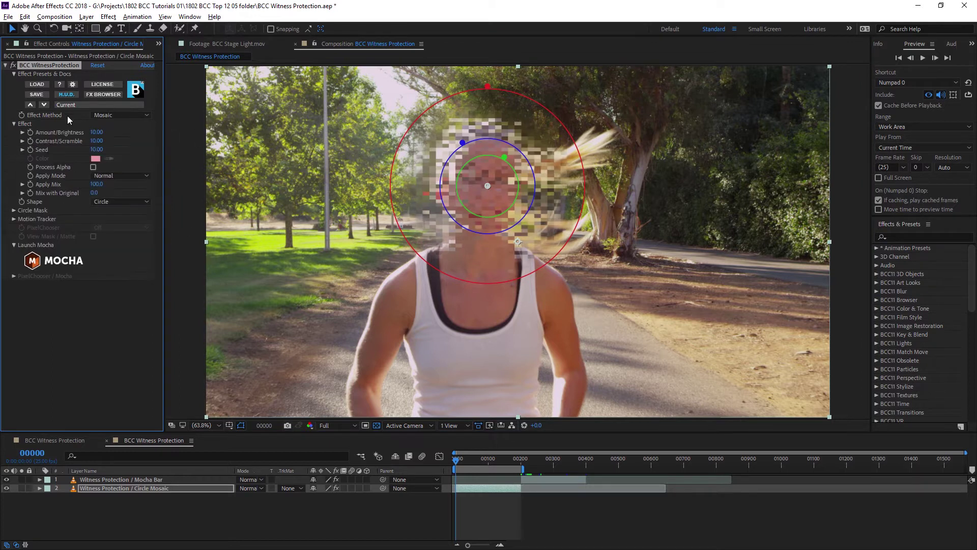
mouse_move(96, 133)
mouse_down()
mouse_move(105, 132)
mouse_move(98, 142)
mouse_up()
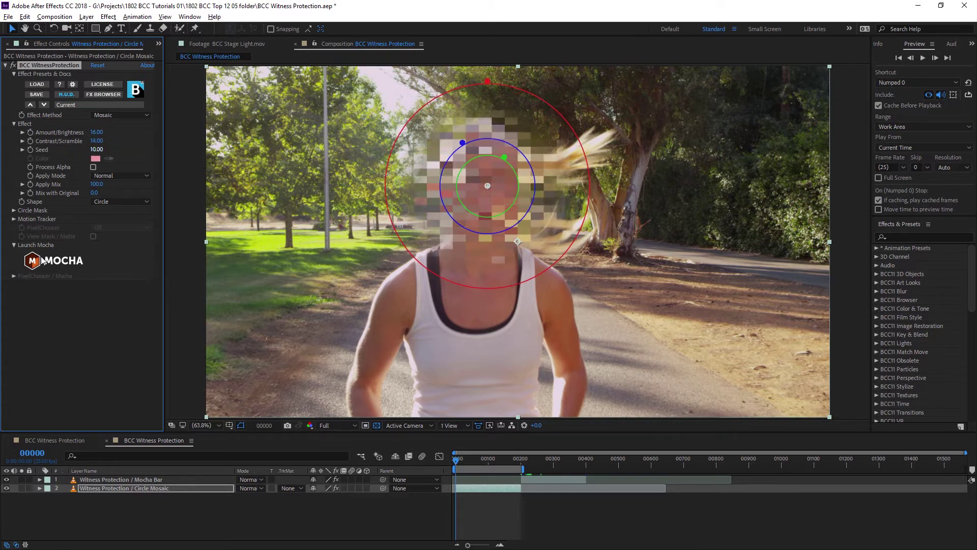
click(96, 149)
text(280)
key(Return)
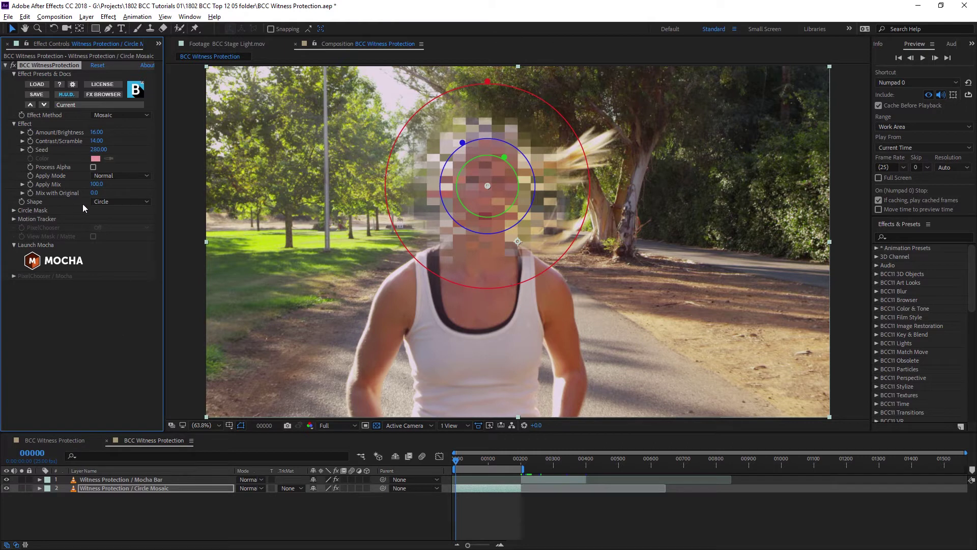
- Fit the circle mask to the face with Region Radius 7.5, Stretch/Direction -12 and Softness 3.4
click(129, 202)
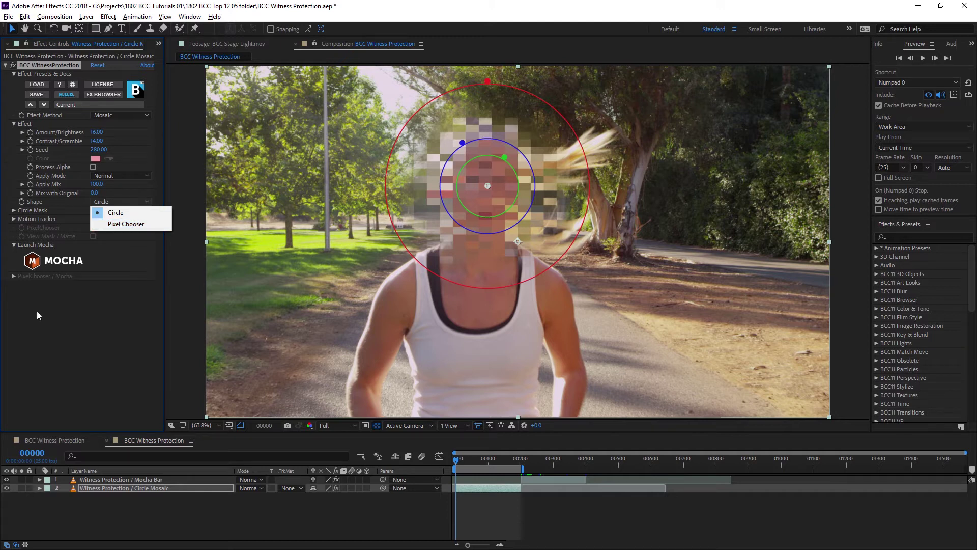
click(14, 211)
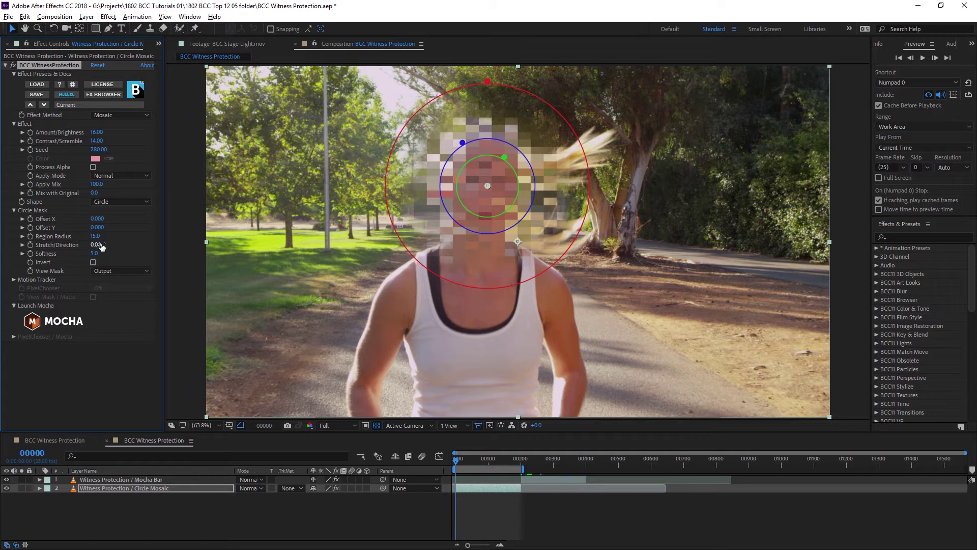
drag(97, 237, 95, 236)
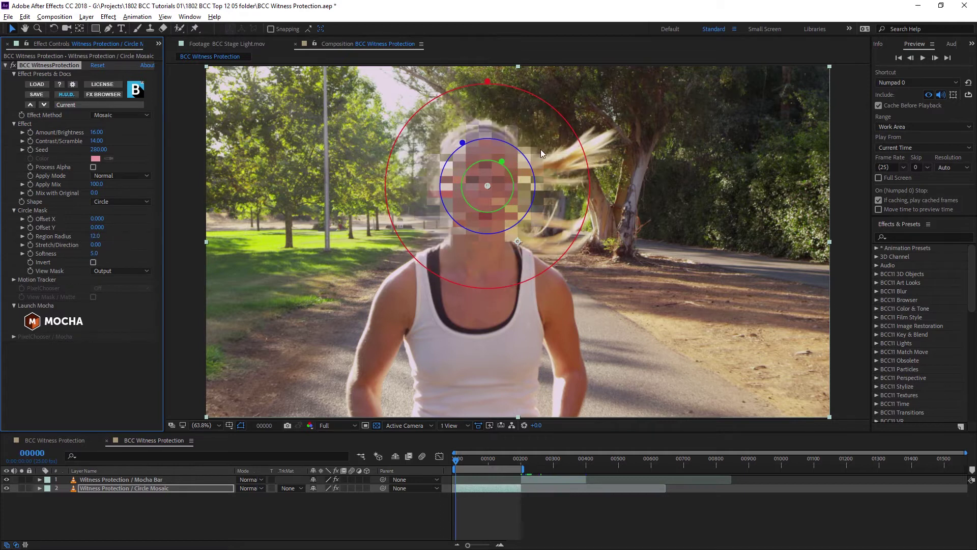
drag(502, 161, 501, 162)
drag(95, 245, 94, 246)
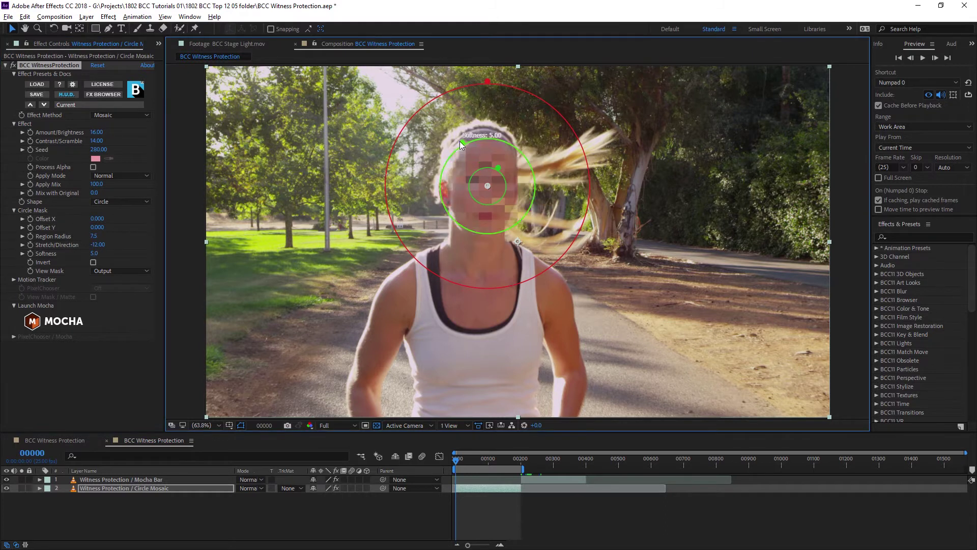
drag(462, 142, 468, 162)
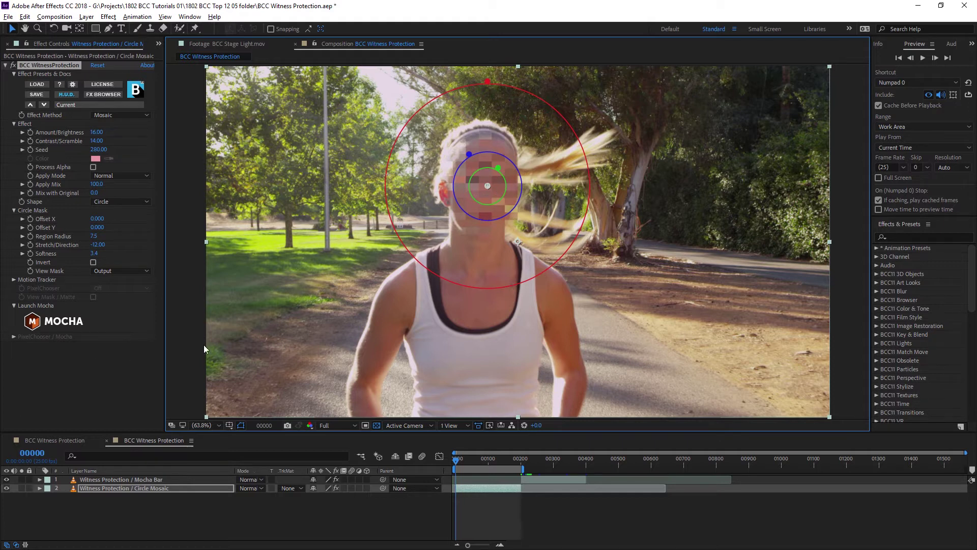
- Expand the Motion Tracker settings of the effect and launch Mocha for the Circle Mosaic layer
click(58, 310)
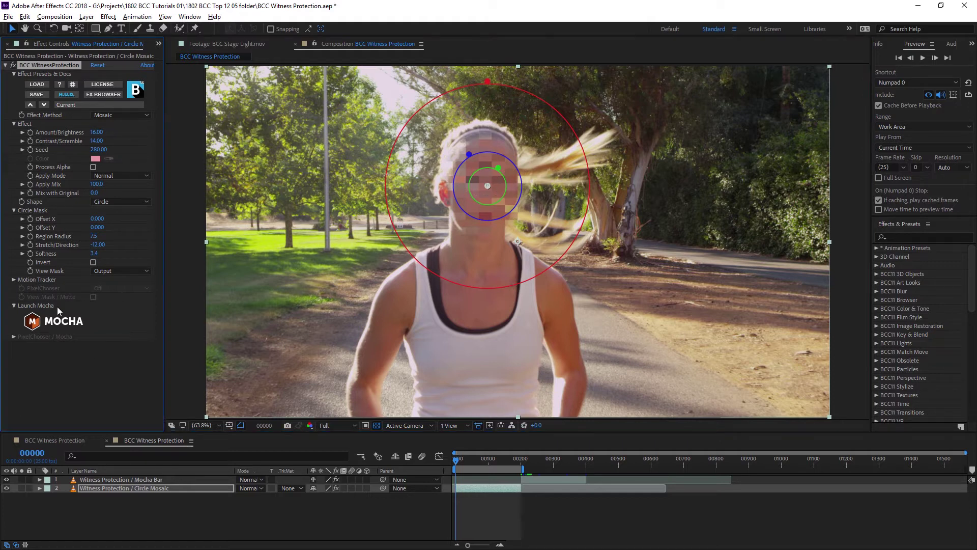
click(14, 279)
scroll(61, 204, down, 3)
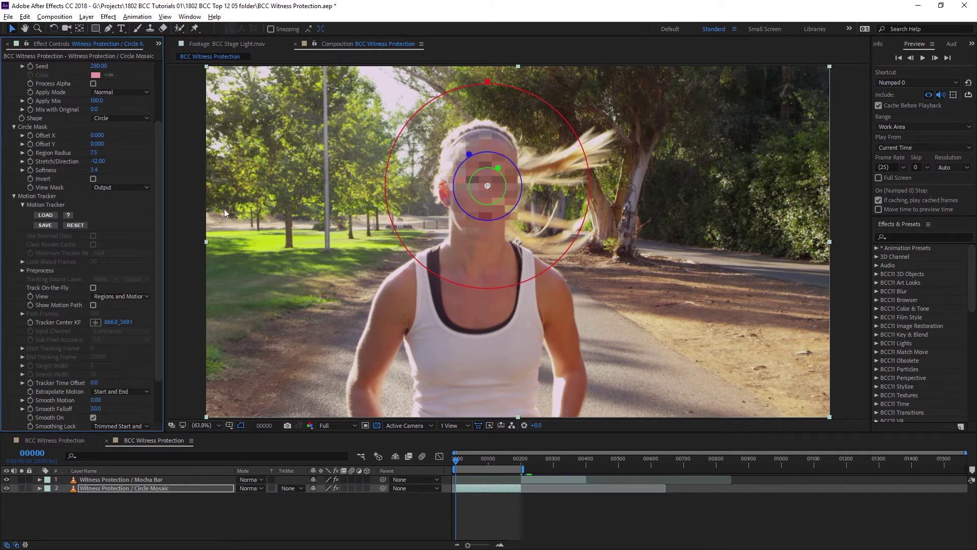
scroll(47, 196, down, 2)
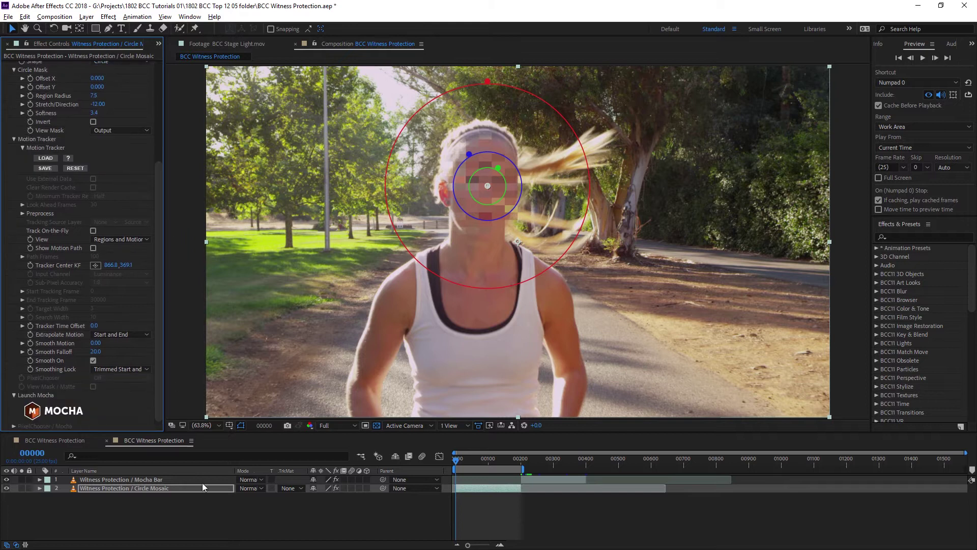
click(66, 412)
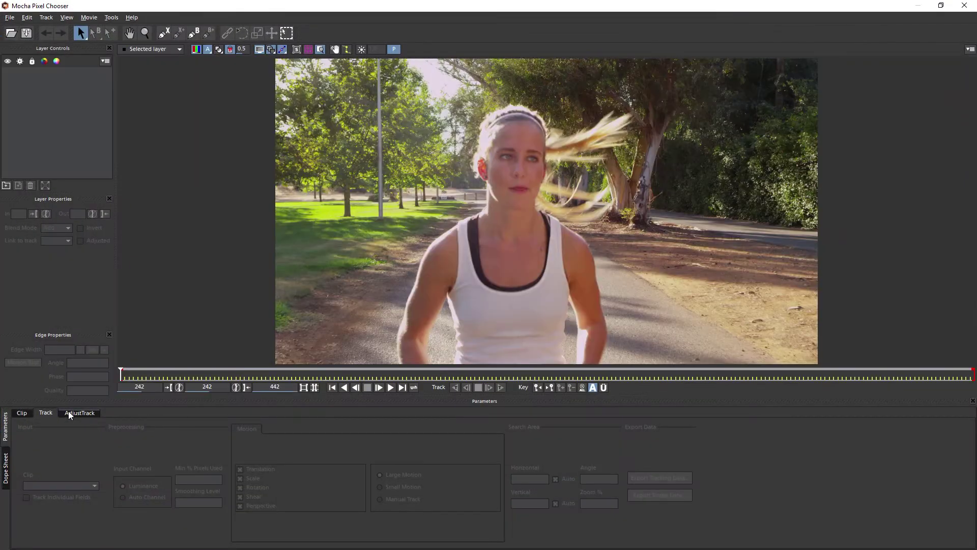
- Draw a closed X-spline around the runner's face and adjust its points to follow the face outline
click(163, 33)
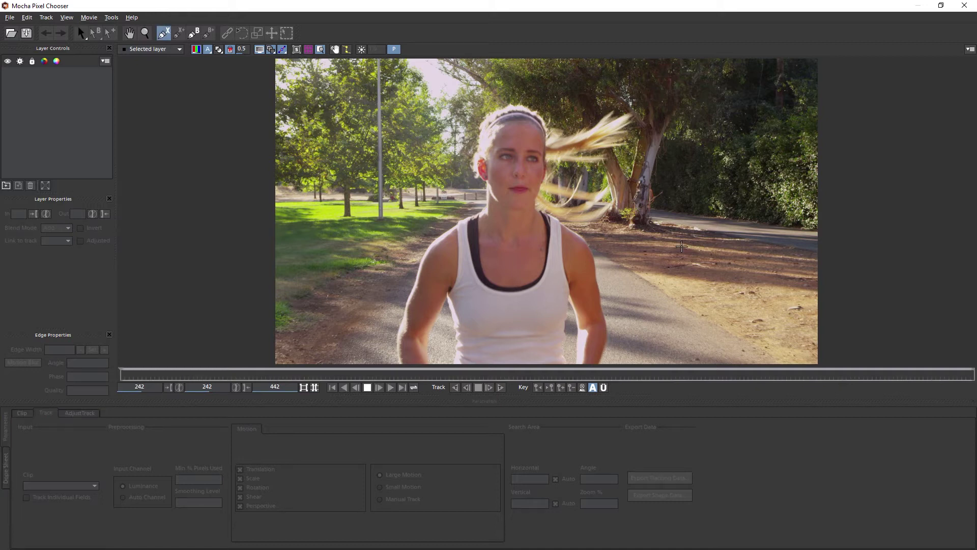
click(486, 142)
click(513, 120)
click(541, 119)
click(543, 178)
click(527, 214)
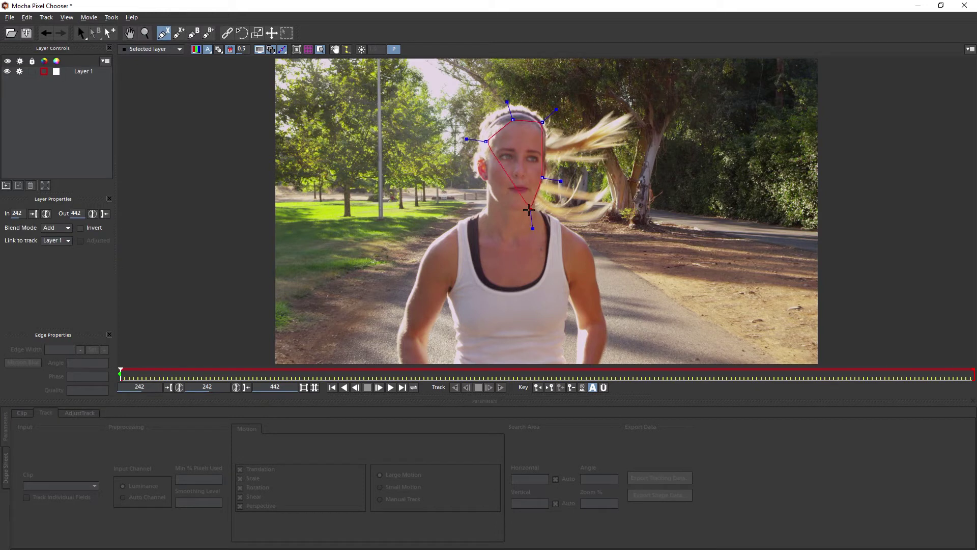
click(498, 204)
click(486, 168)
right_click(530, 230)
drag(507, 102, 488, 125)
drag(526, 213, 499, 208)
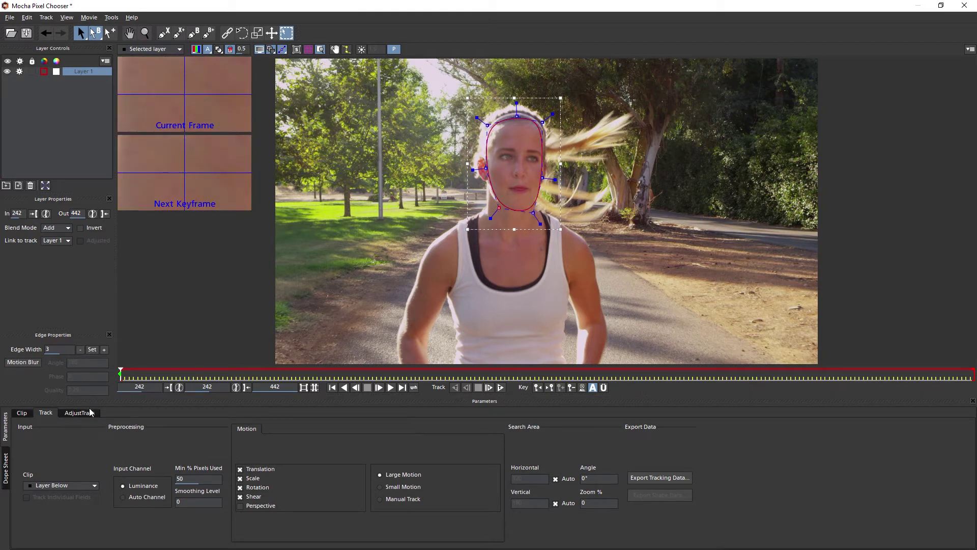
- Track the face shape forward and export the tracking data in Boris FX BCC Center Point format as face track 01.txt
click(504, 388)
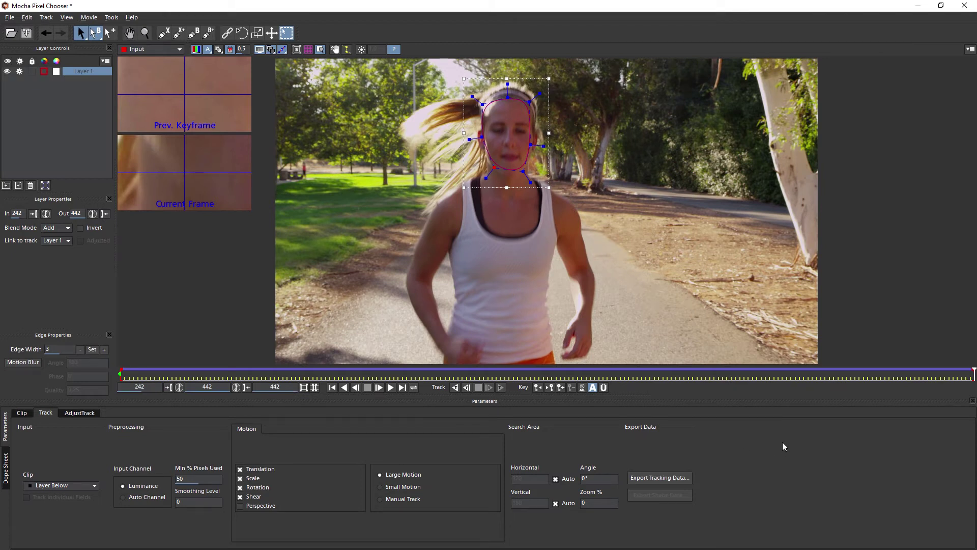
click(684, 478)
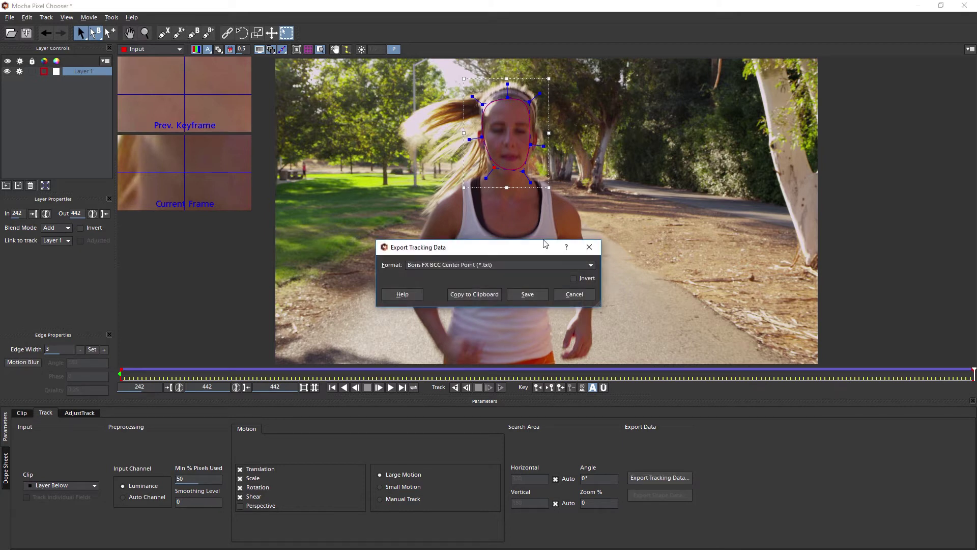
click(474, 266)
click(421, 274)
click(524, 295)
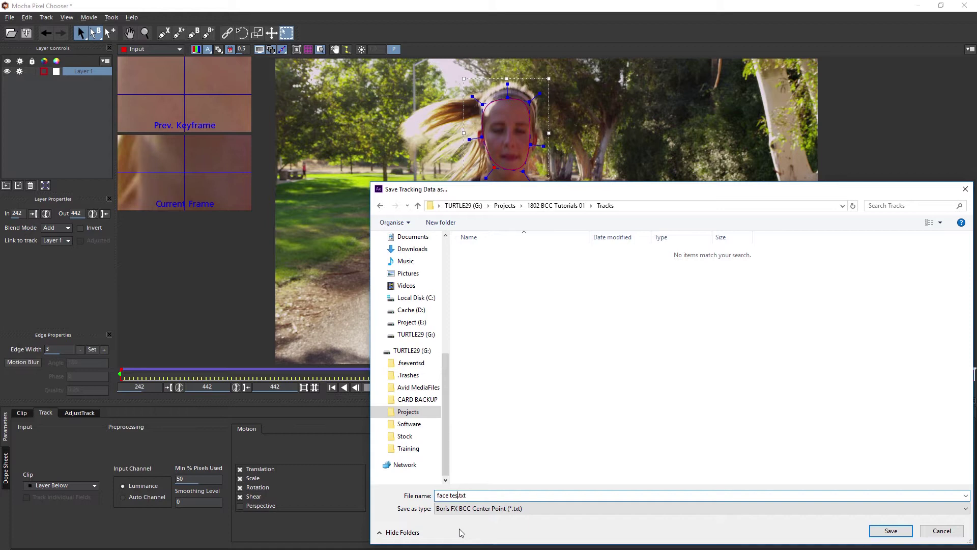
- Exit Mocha, answering its closing prompt, and return to After Effects
click(13, 19)
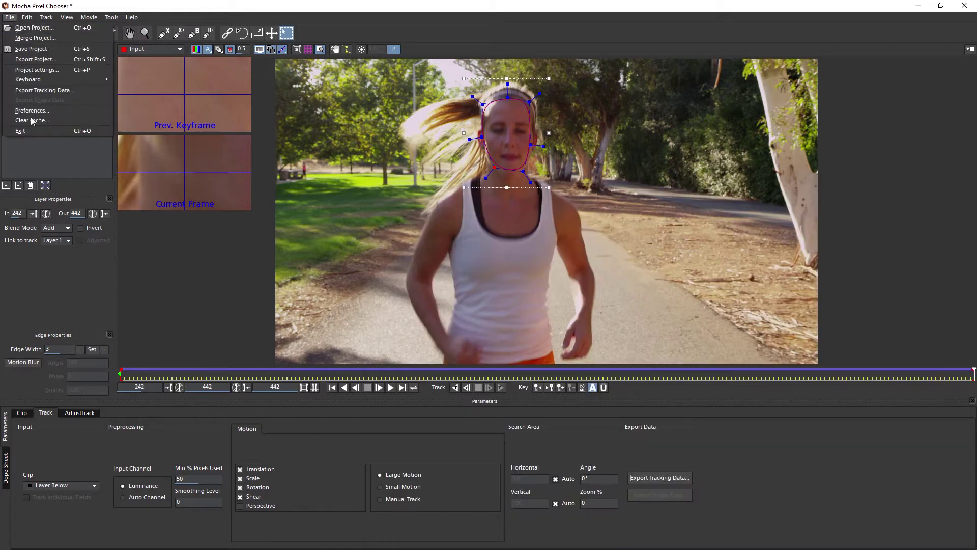
click(35, 132)
click(634, 302)
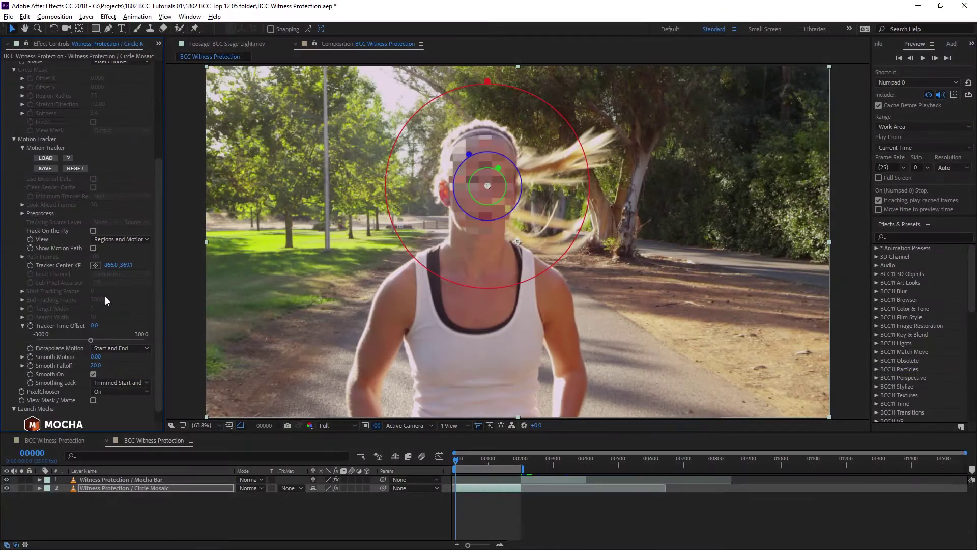
- Set the Witness Protection effect's mask shape back to Circle
scroll(147, 331, up, 5)
scroll(150, 325, down, 5)
scroll(145, 223, up, 6)
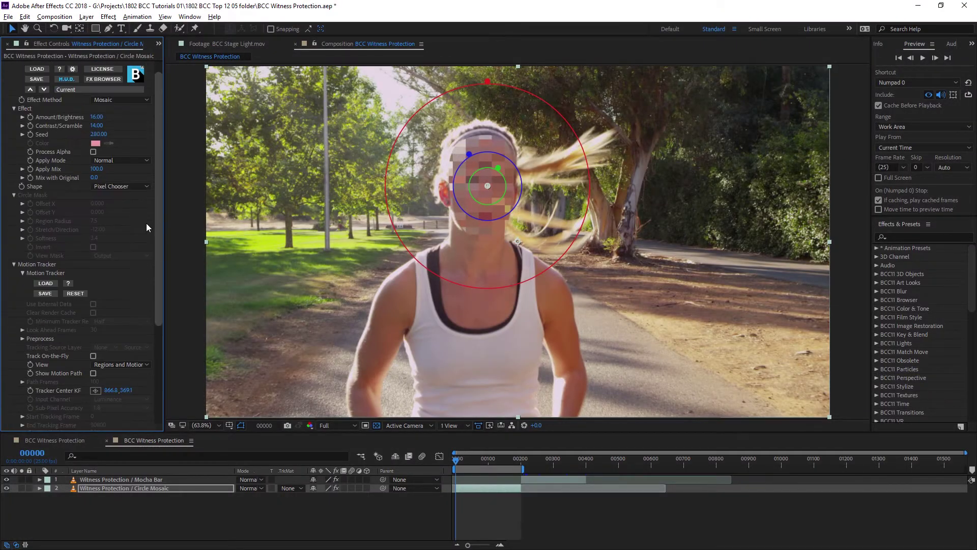
click(124, 195)
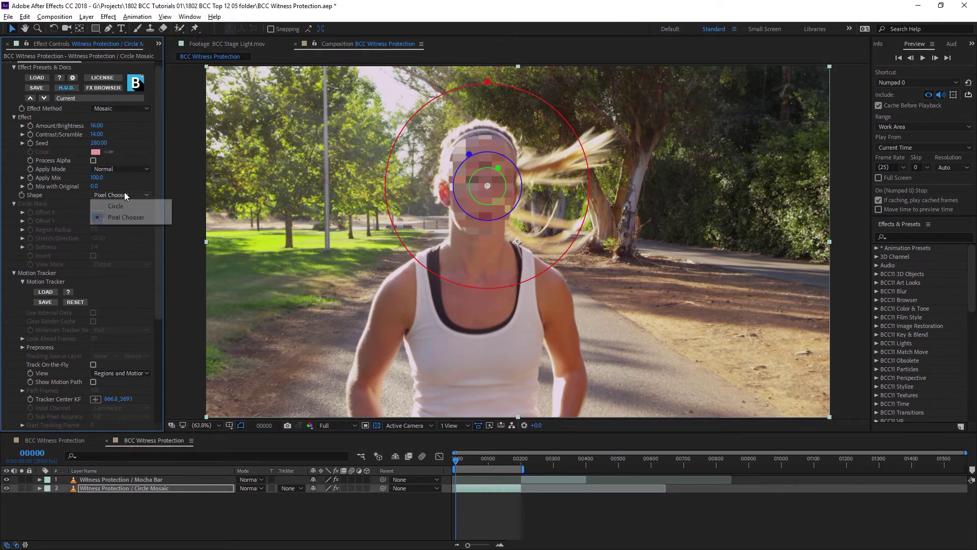
click(147, 206)
- Load the tracking file face track 01.txt into the effect's Motion Tracker
scroll(133, 265, down, 4)
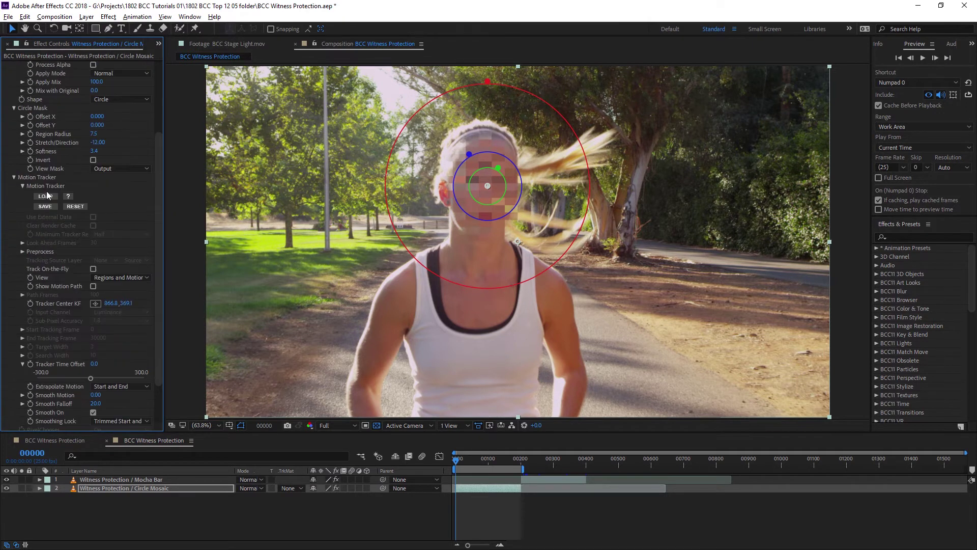
click(45, 196)
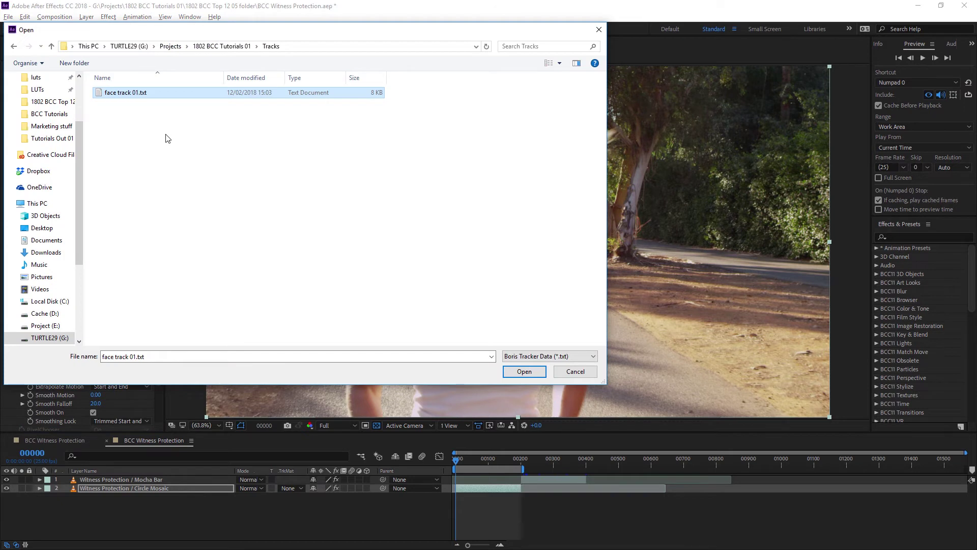
click(131, 99)
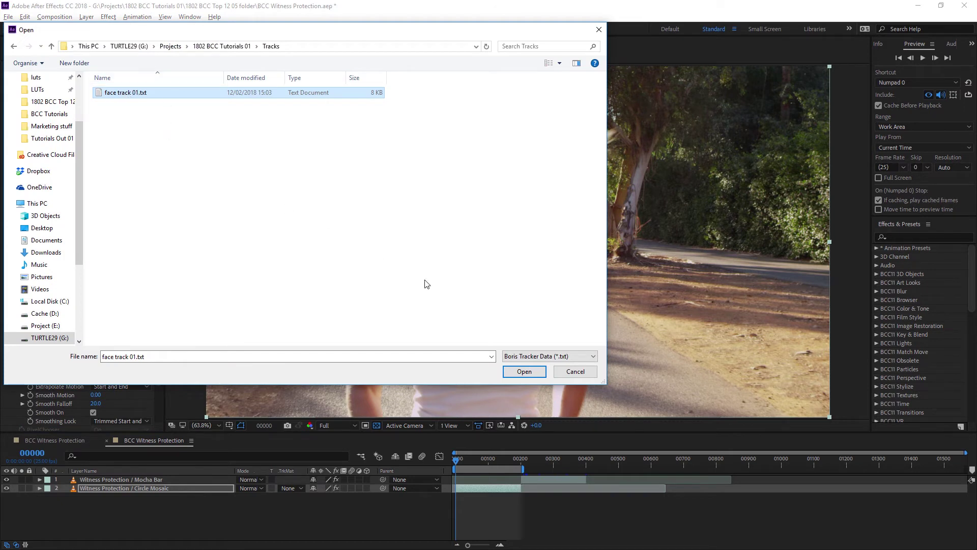
click(525, 371)
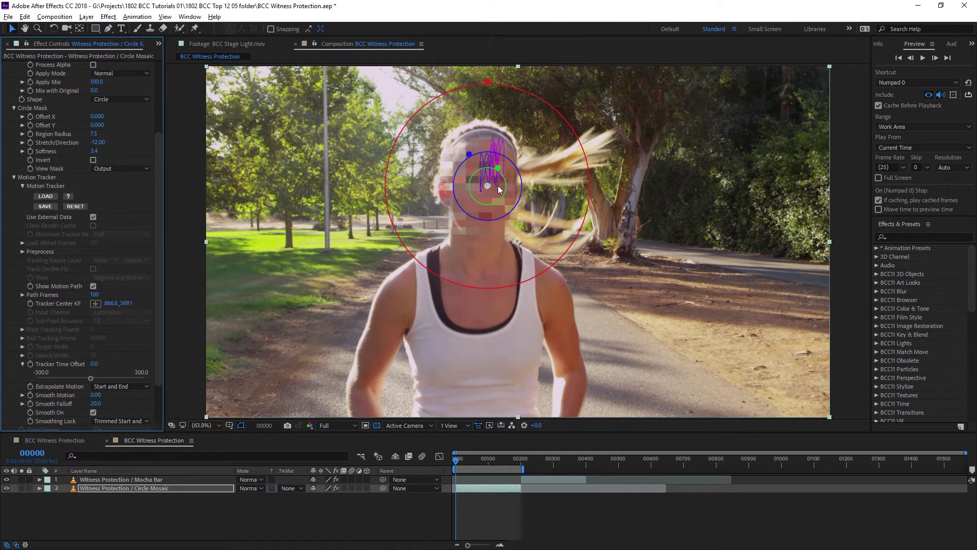
- Scrub through the tracked shot, turn off the motion path display and preview the mosaic following the face
drag(466, 460, 485, 462)
click(93, 285)
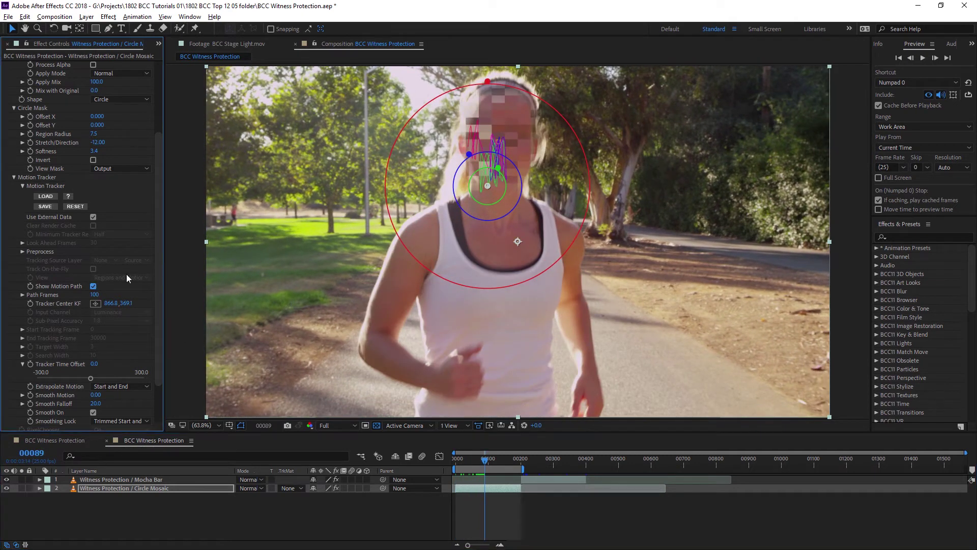
key(space)
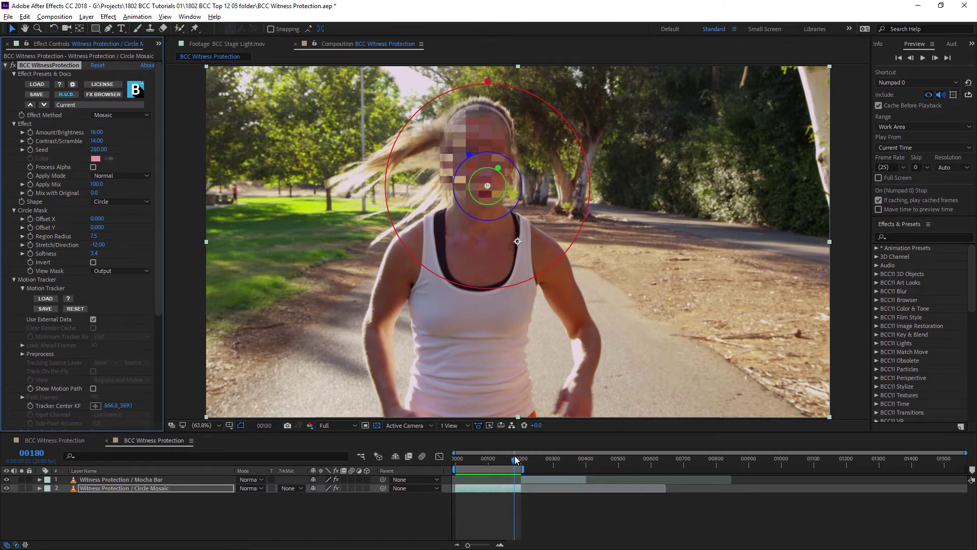
- Move to frame 241, select the Witness Protection / Mocha Bar layer and launch Mocha from its effect
drag(515, 456, 534, 461)
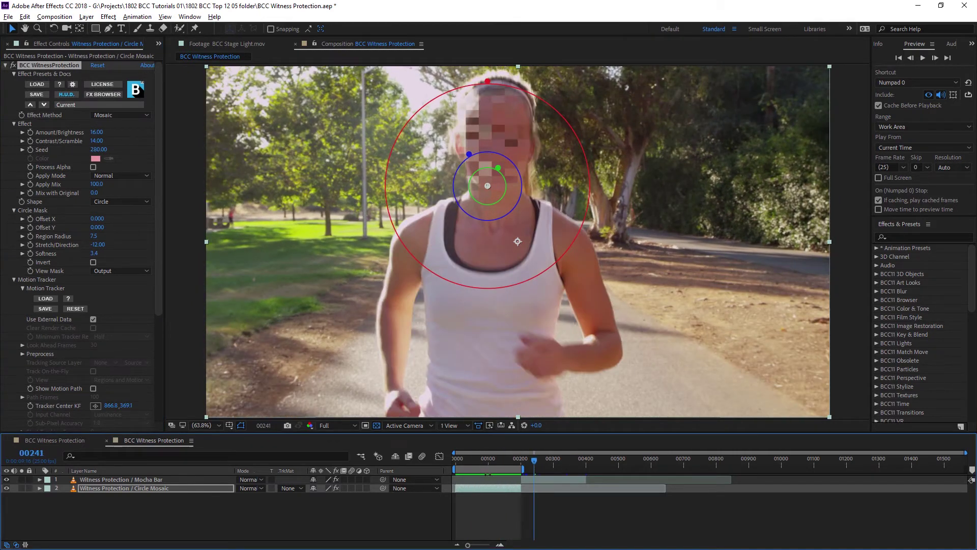
click(131, 480)
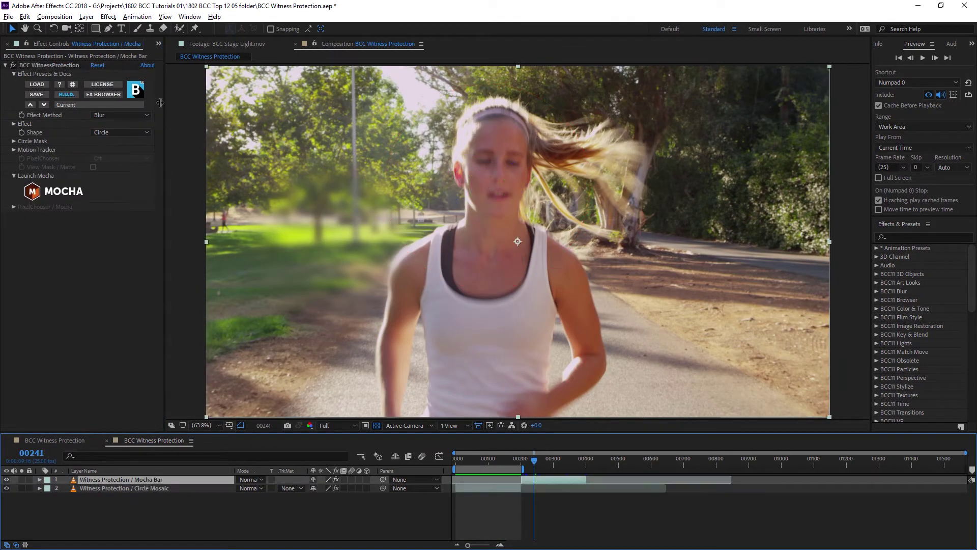
click(53, 191)
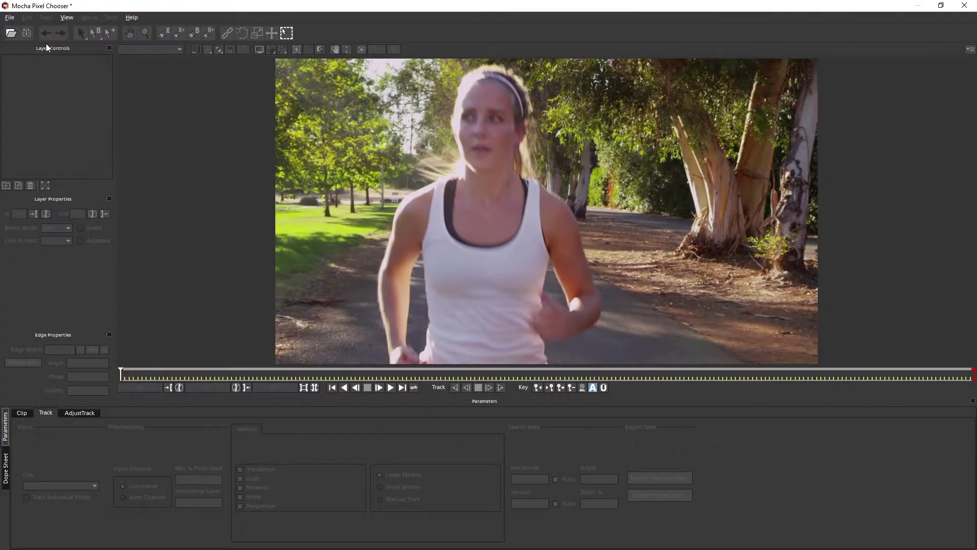
- Merge the saved project containing the tracked face layer into the current Mocha project
click(10, 17)
click(19, 41)
double_click(127, 92)
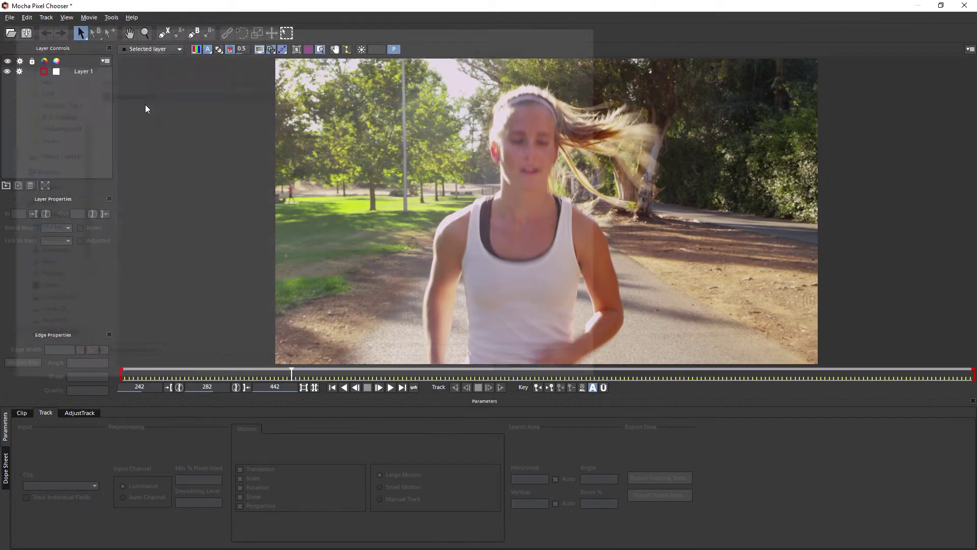
- Rename Layer 1 as Face track and turn off both its processing and its visibility
click(84, 73)
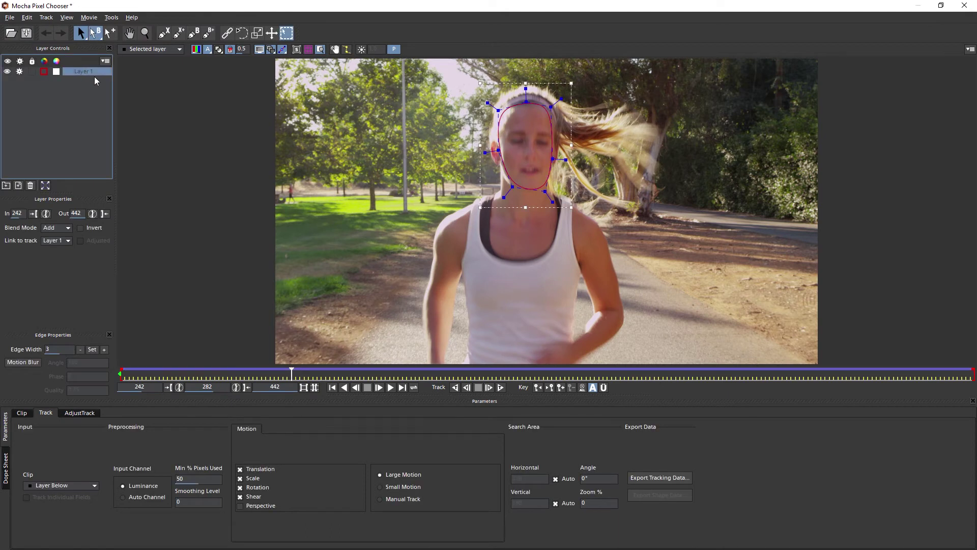
double_click(83, 72)
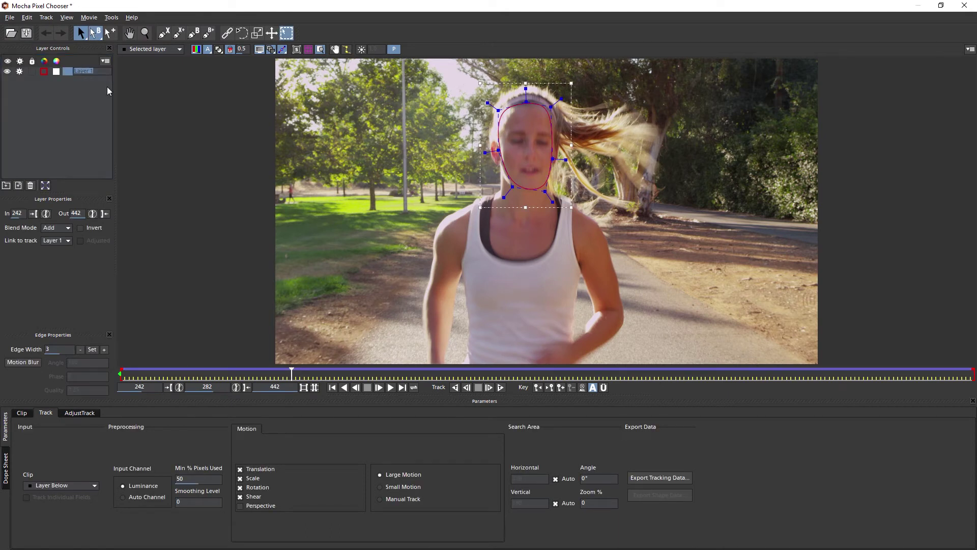
text(Face track)
key(Return)
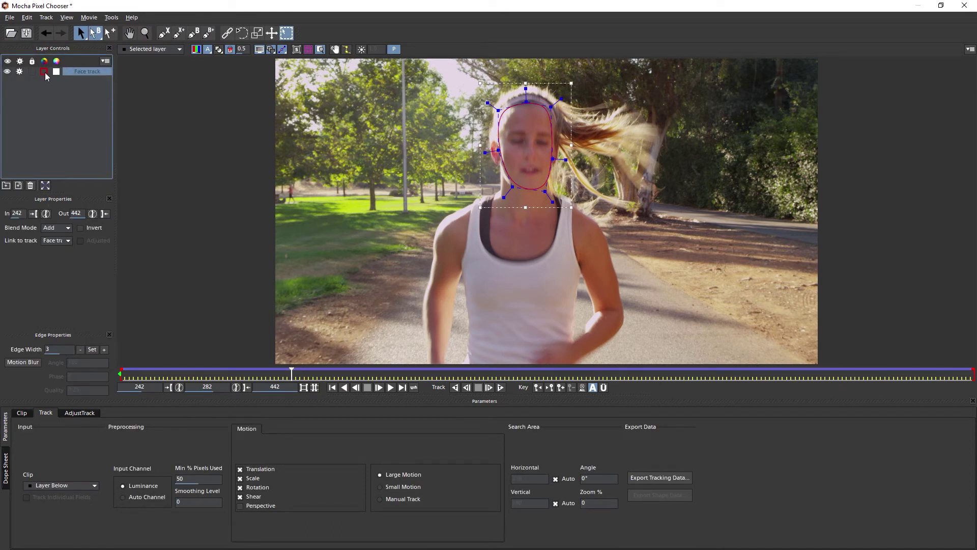
click(19, 71)
click(7, 71)
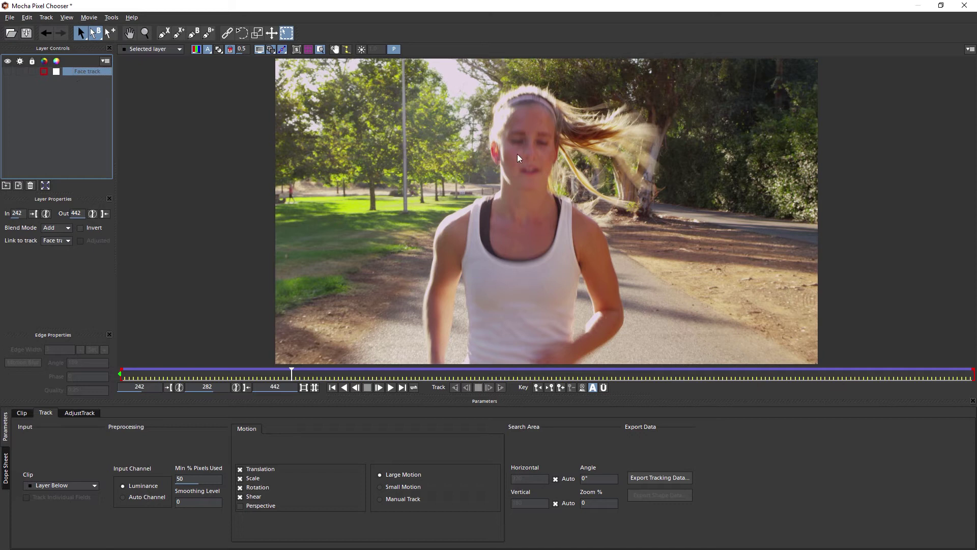
- Draw a four-point X-spline bar across the runner's eyes and adjust its corners to span the face
click(164, 33)
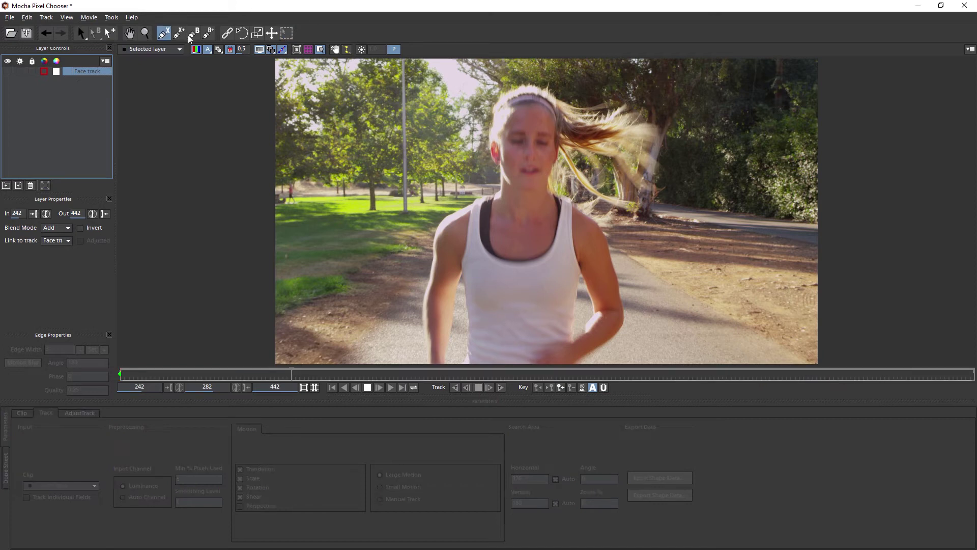
click(503, 125)
click(500, 149)
click(558, 154)
click(560, 133)
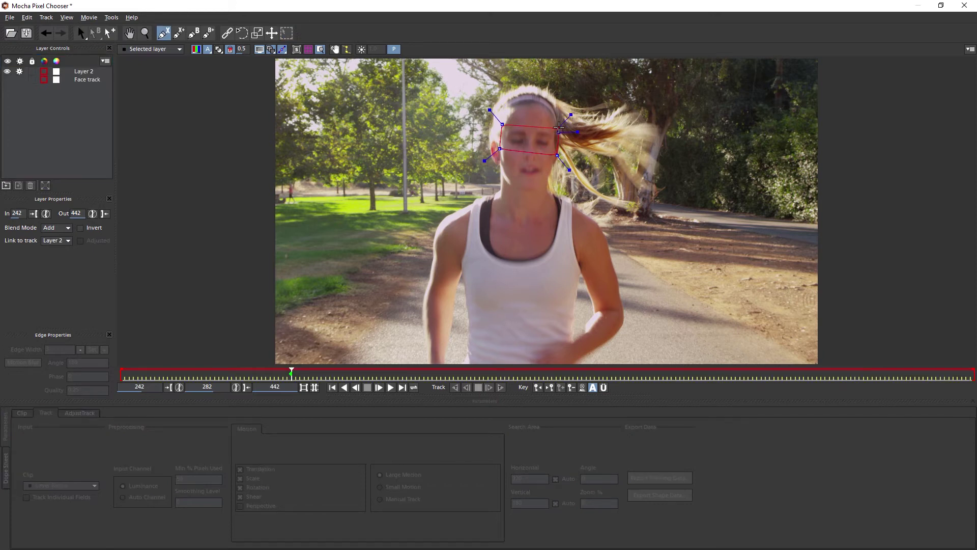
right_click(575, 118)
drag(576, 120, 574, 122)
drag(493, 110, 500, 150)
drag(559, 156, 558, 157)
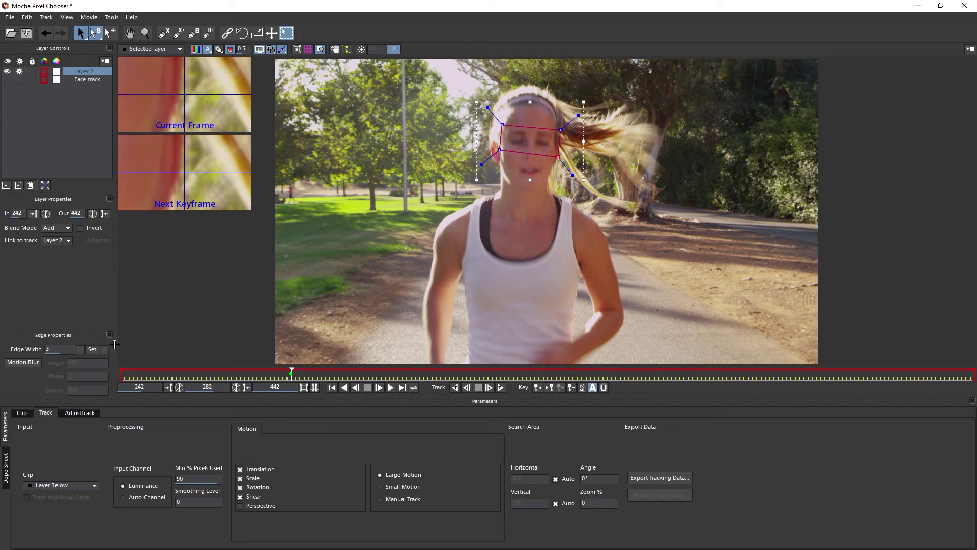
- Rename the eye bar layer as Eye mask, link it to the Face track layer and check it through the shot
double_click(77, 72)
text(Eye mask)
key(Return)
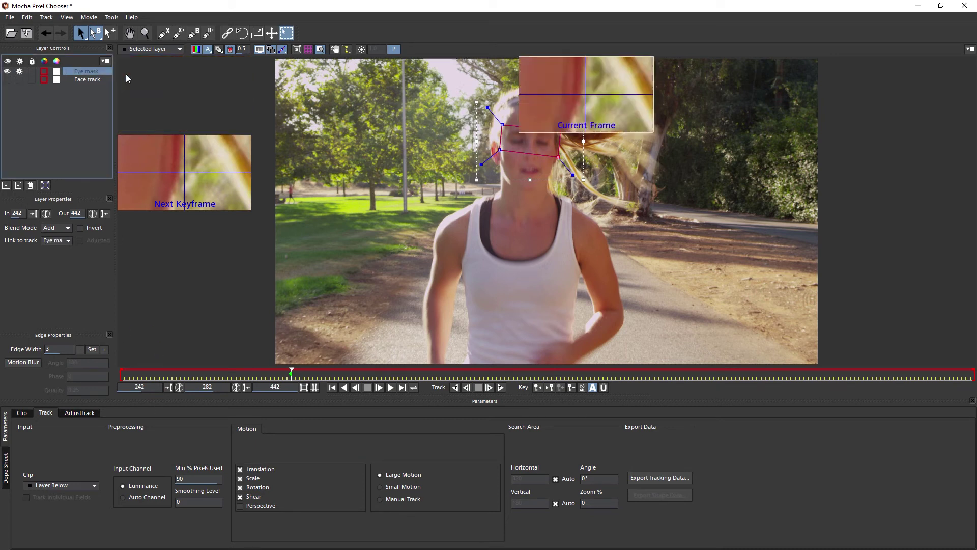
click(56, 240)
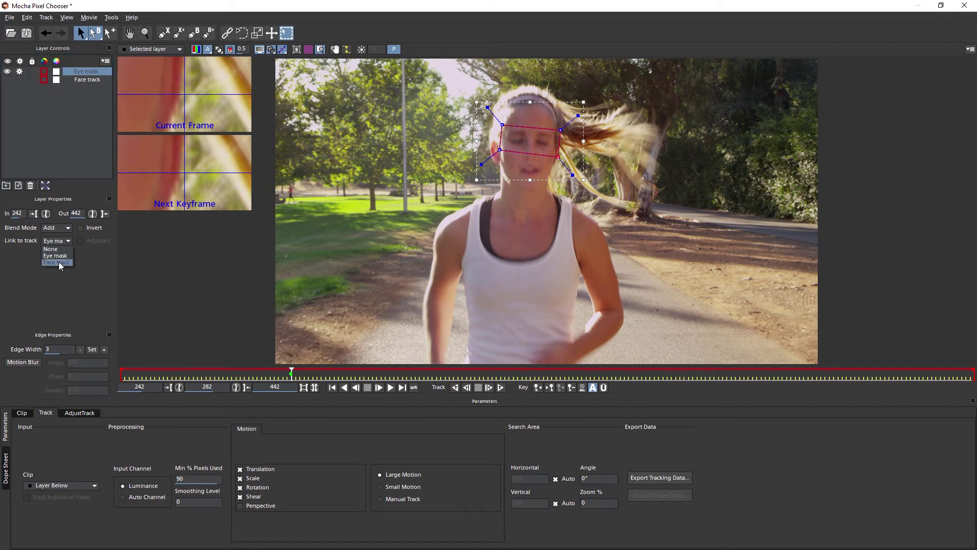
click(55, 265)
drag(291, 370, 371, 355)
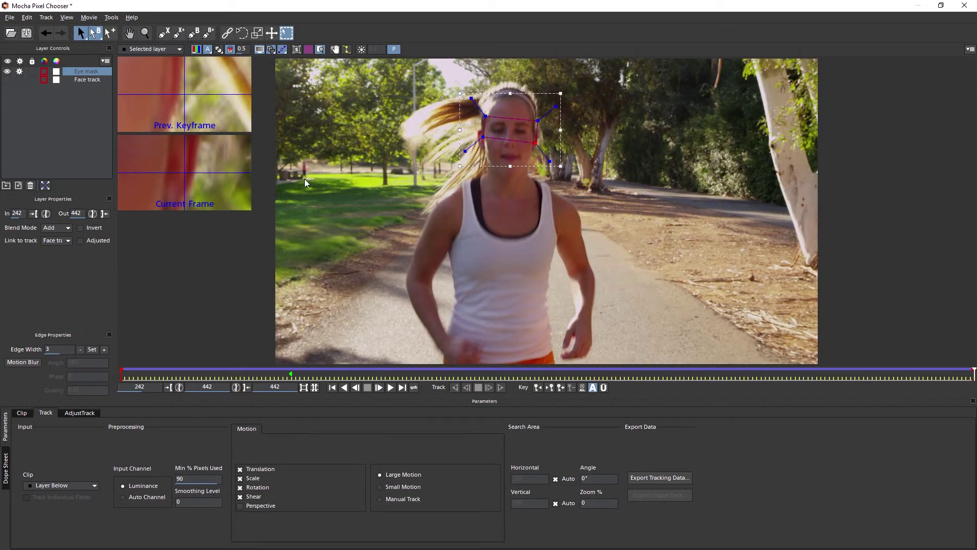
- On frame 442, draw a four-point X-spline around the distant figure in the background park and adjust a corner
click(163, 34)
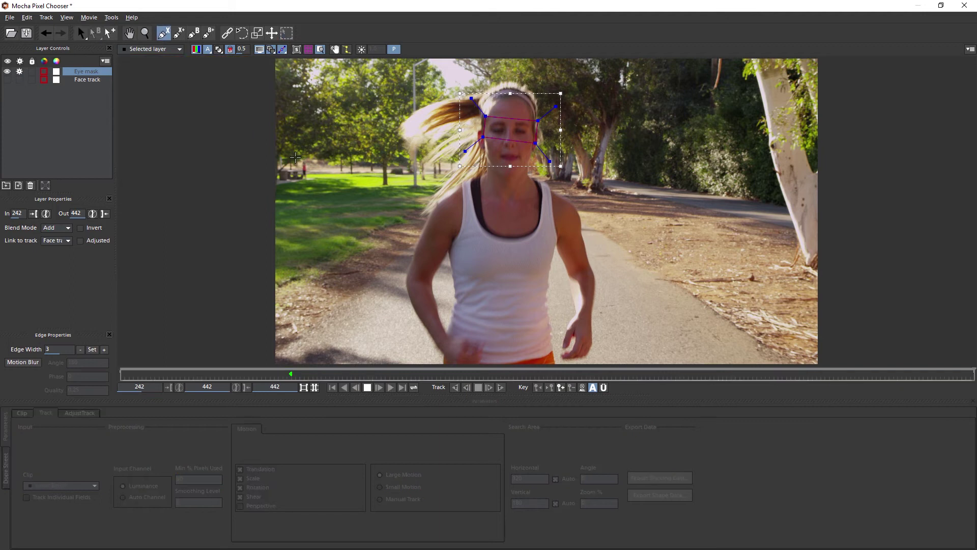
click(297, 157)
click(316, 156)
click(315, 186)
click(295, 185)
right_click(325, 231)
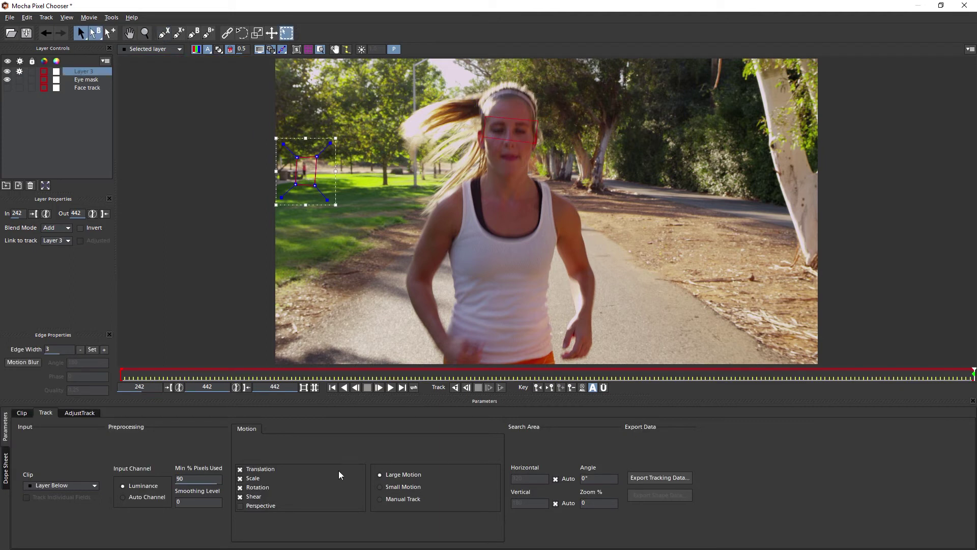
drag(317, 156, 315, 158)
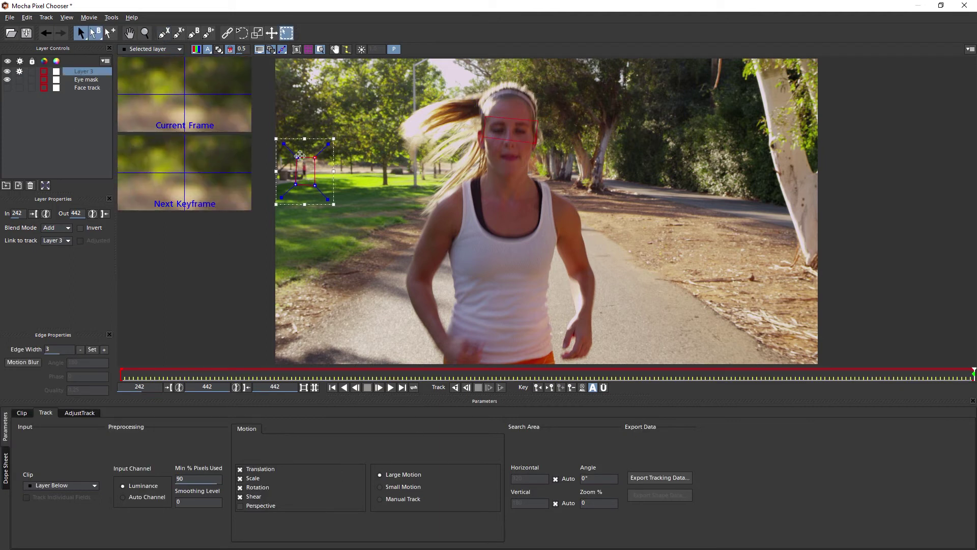
- Turn off Shear for Layer 3, track it backwards from the last frame and stop the tracking
click(258, 494)
click(467, 388)
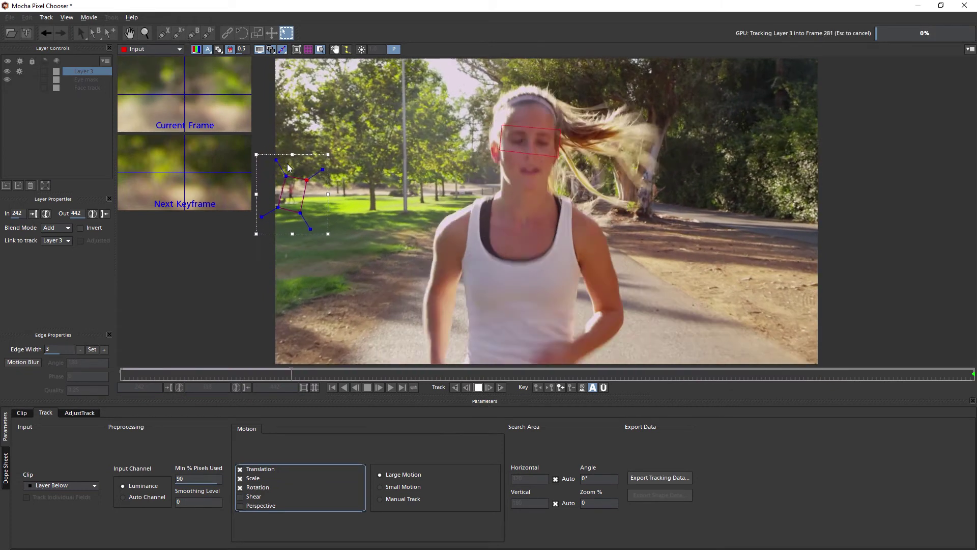
key(Escape)
- Reposition the Layer 3 mask points near the start of its track and scrub through the shot to check it
drag(285, 185, 255, 180)
drag(254, 212, 275, 216)
drag(278, 182, 273, 183)
click(254, 181)
drag(203, 373, 493, 344)
key(l)
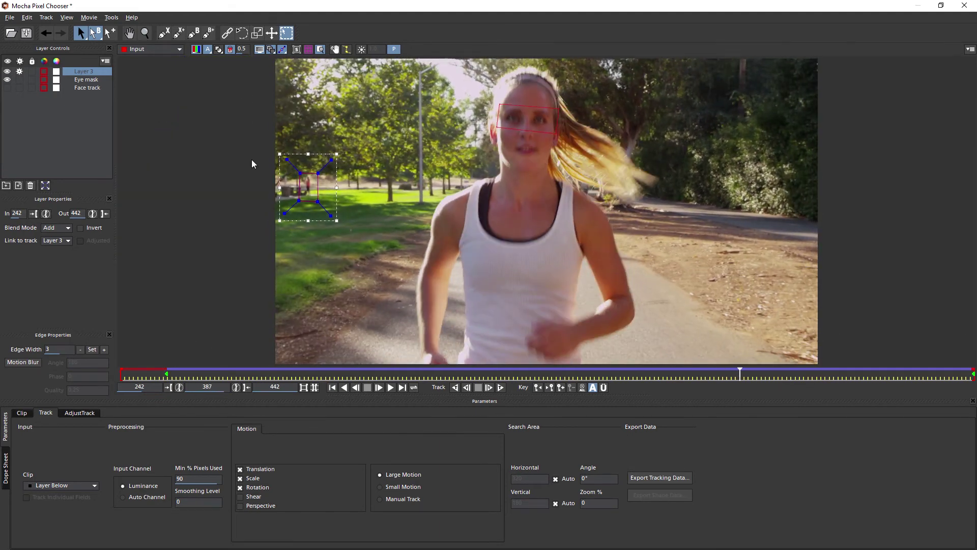
- Exit Mocha back to After Effects and set the Witness Protection effect method to Bright-Contrast
click(10, 18)
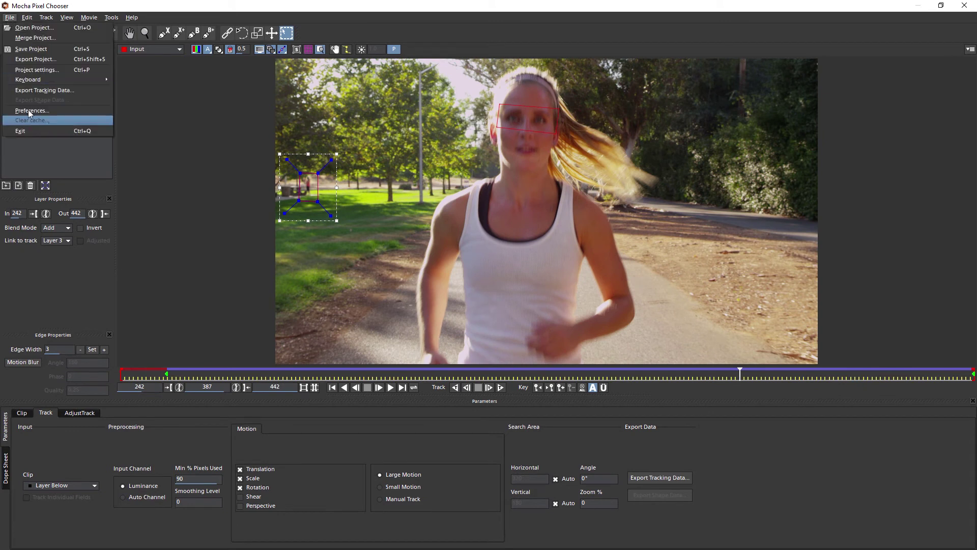
click(37, 132)
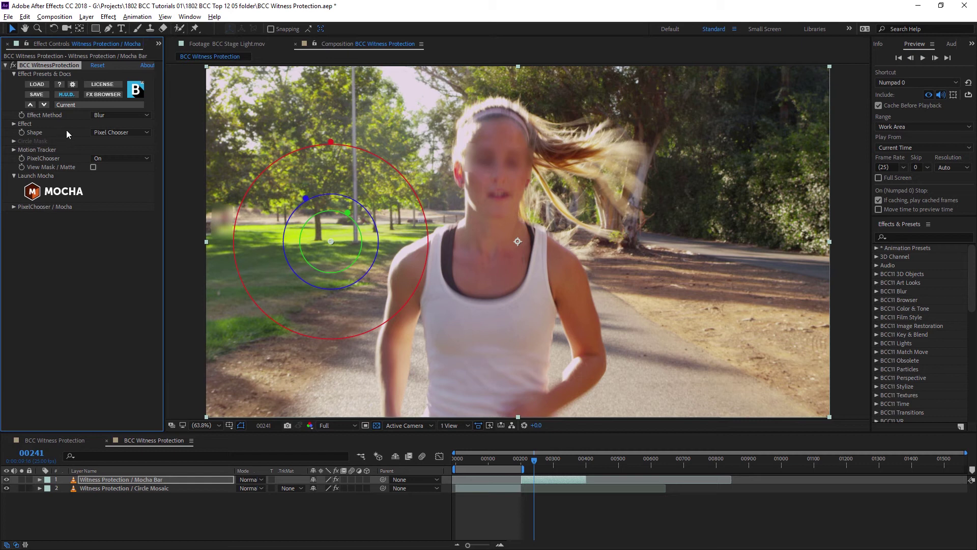
click(116, 117)
click(145, 153)
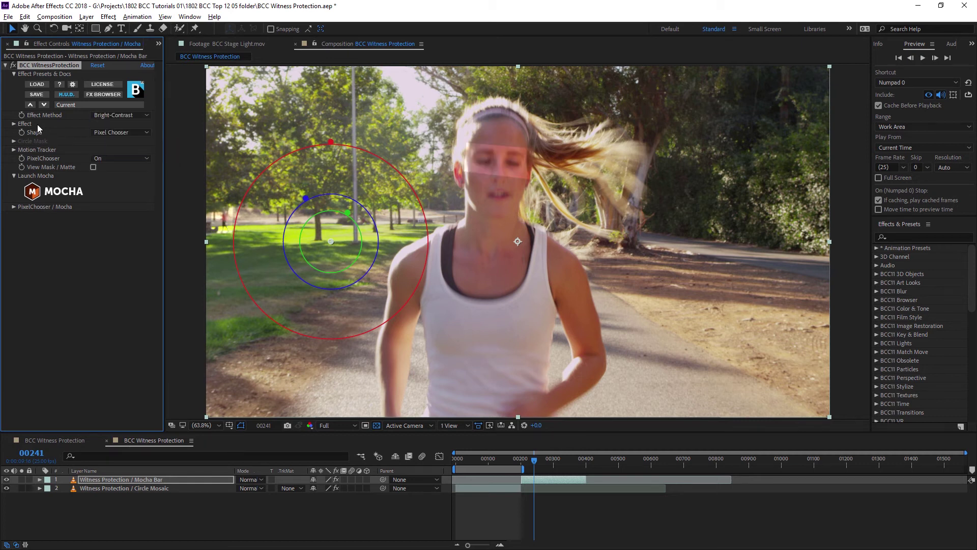
- Set the effect's Amount/Brightness to -100 to black out the masked areas and preview the shot
click(15, 124)
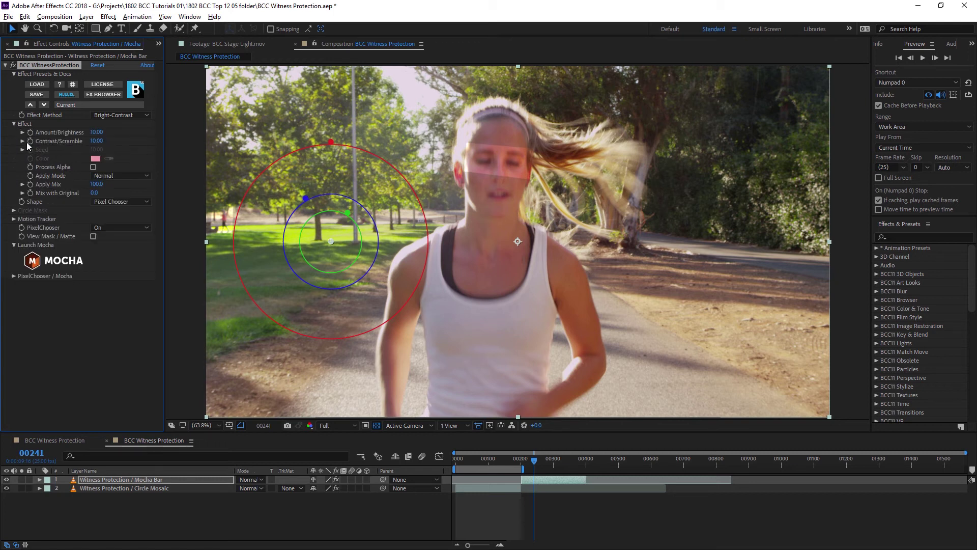
drag(81, 133, 17, 136)
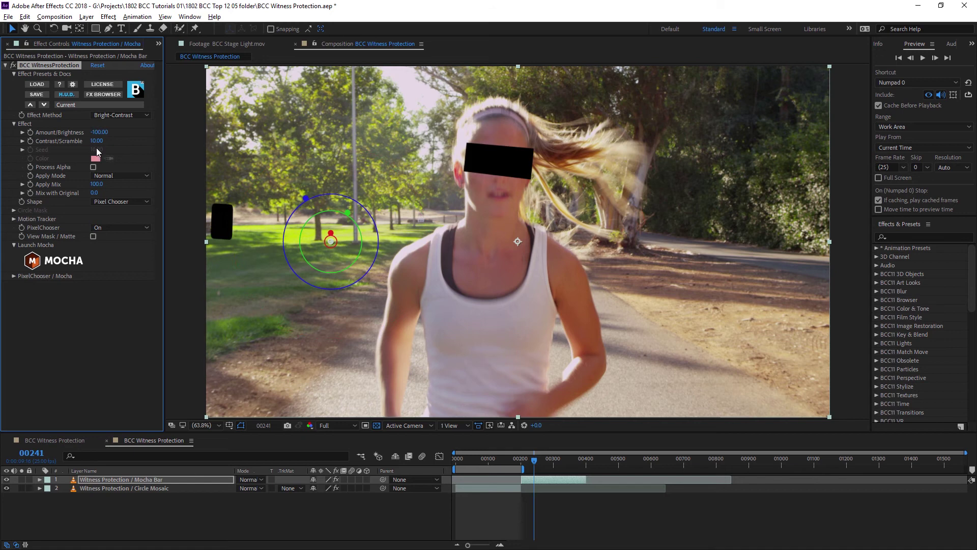
key(space)
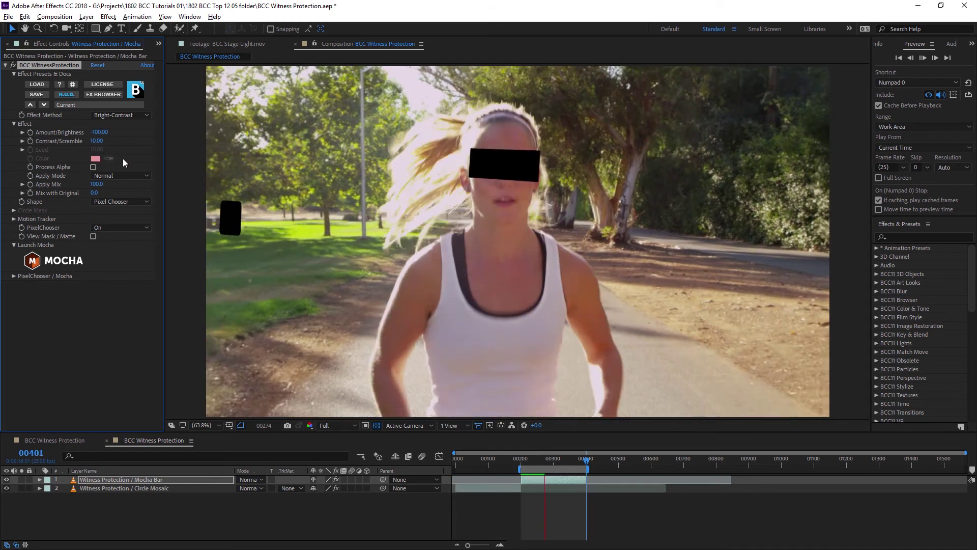